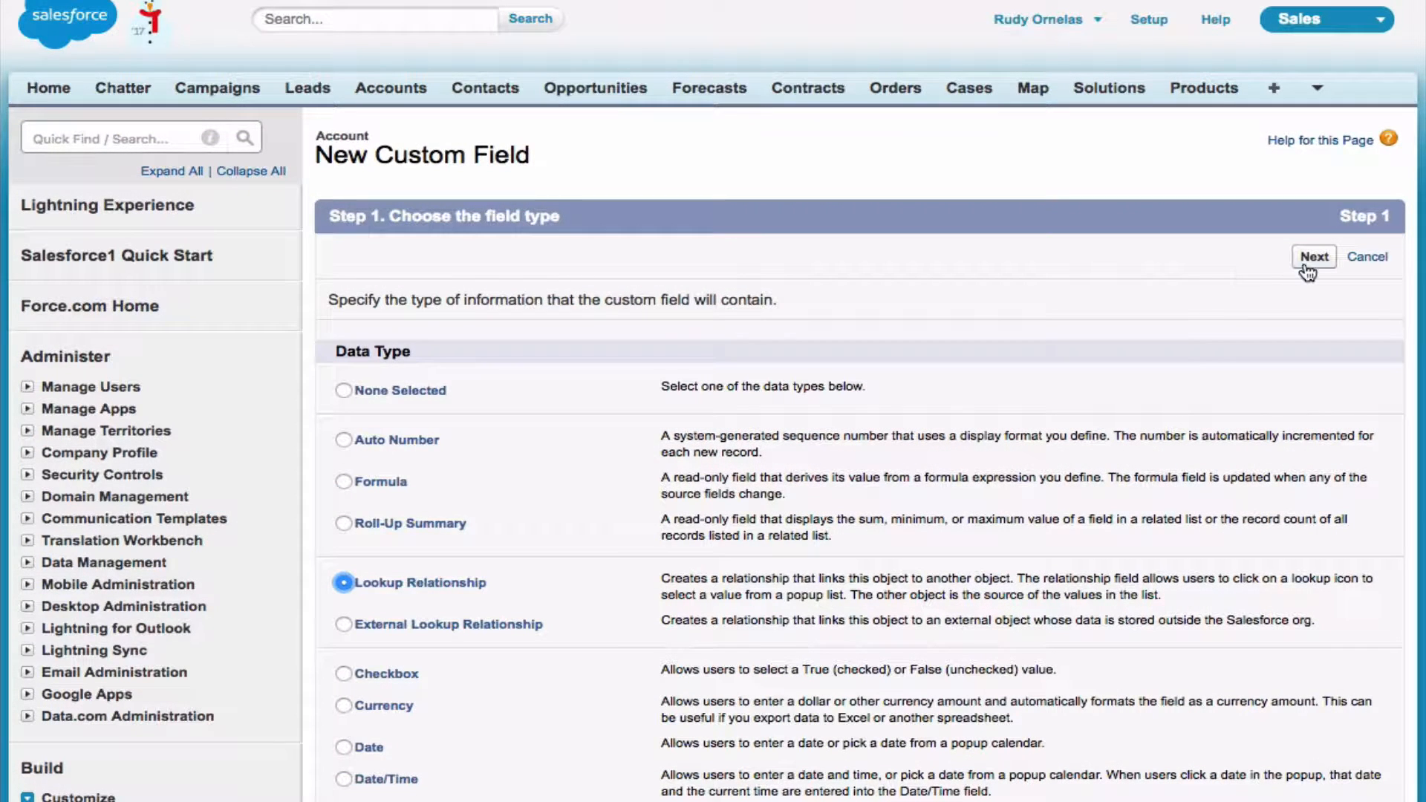
Continue the new Account field with the Lookup Relationship type
left_click(1312, 258)
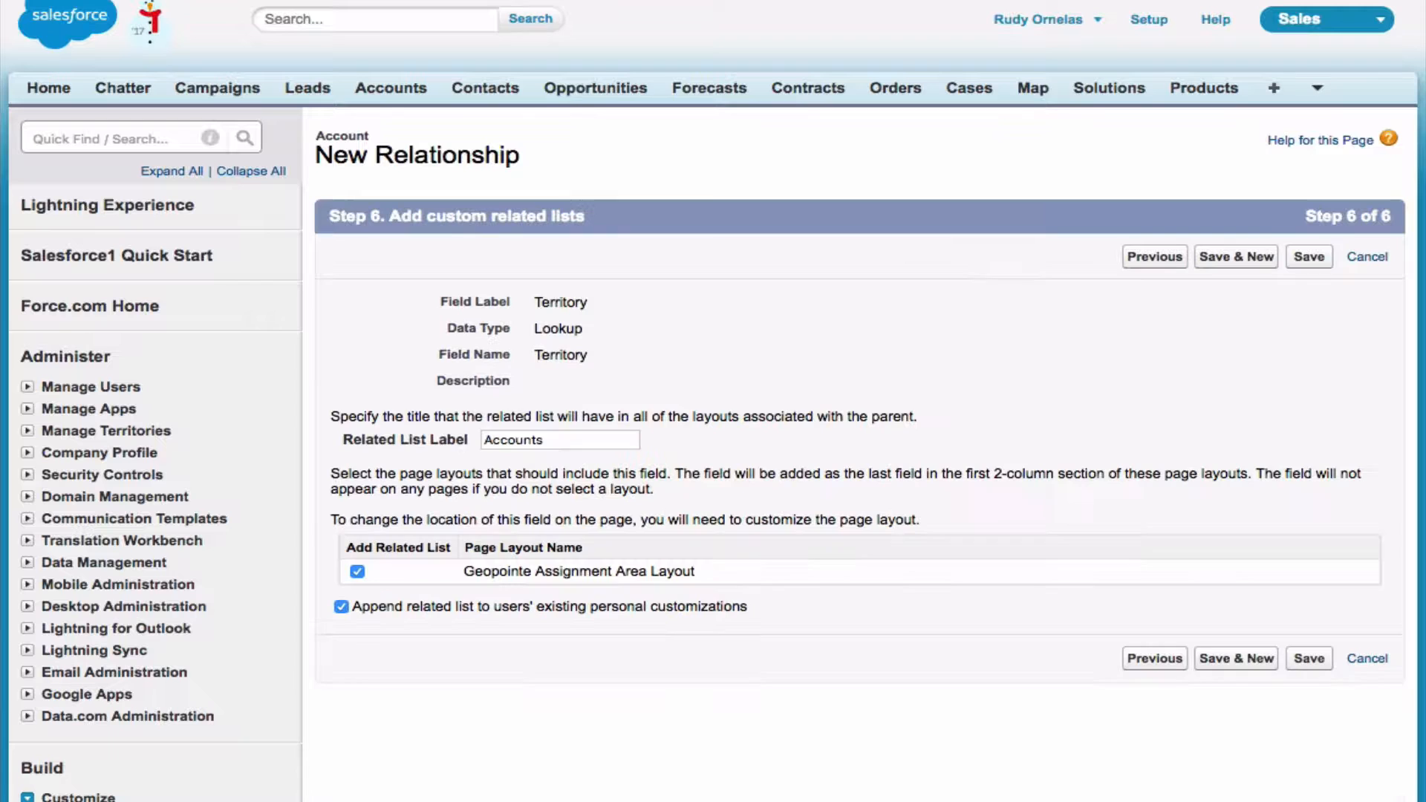
Save the Territory lookup field and start a new assignment plan from the Assignment Plans list
left_click(1308, 659)
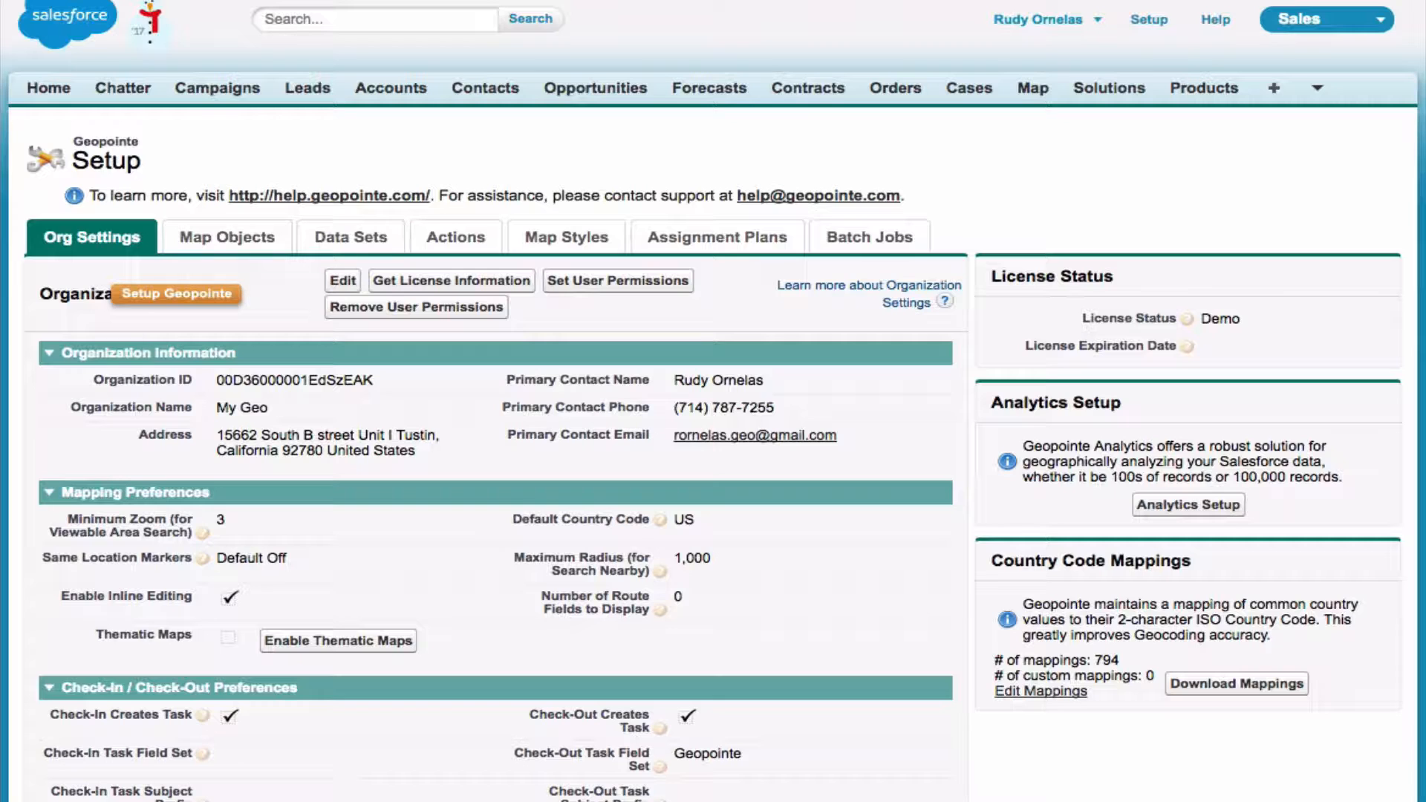
left_click(723, 244)
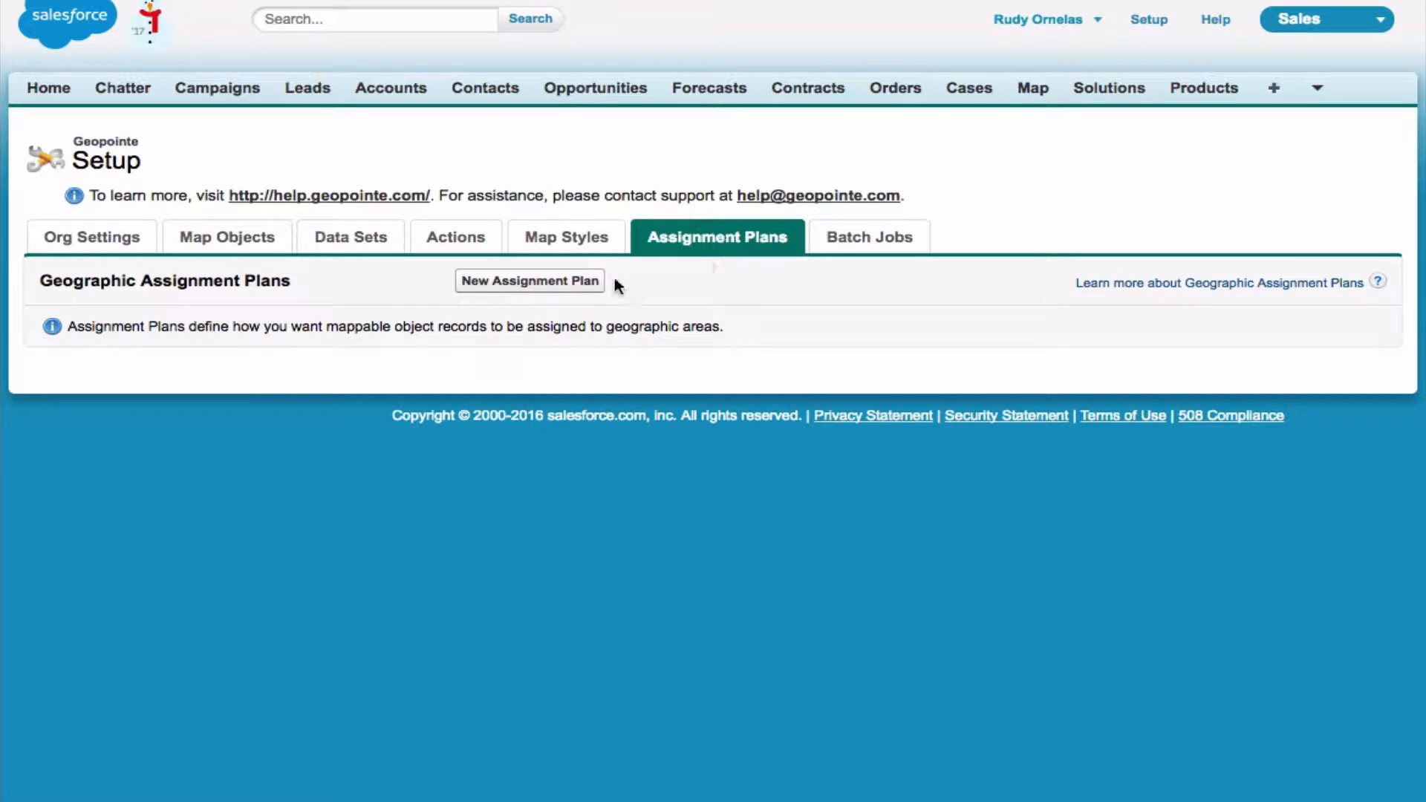
left_click(557, 287)
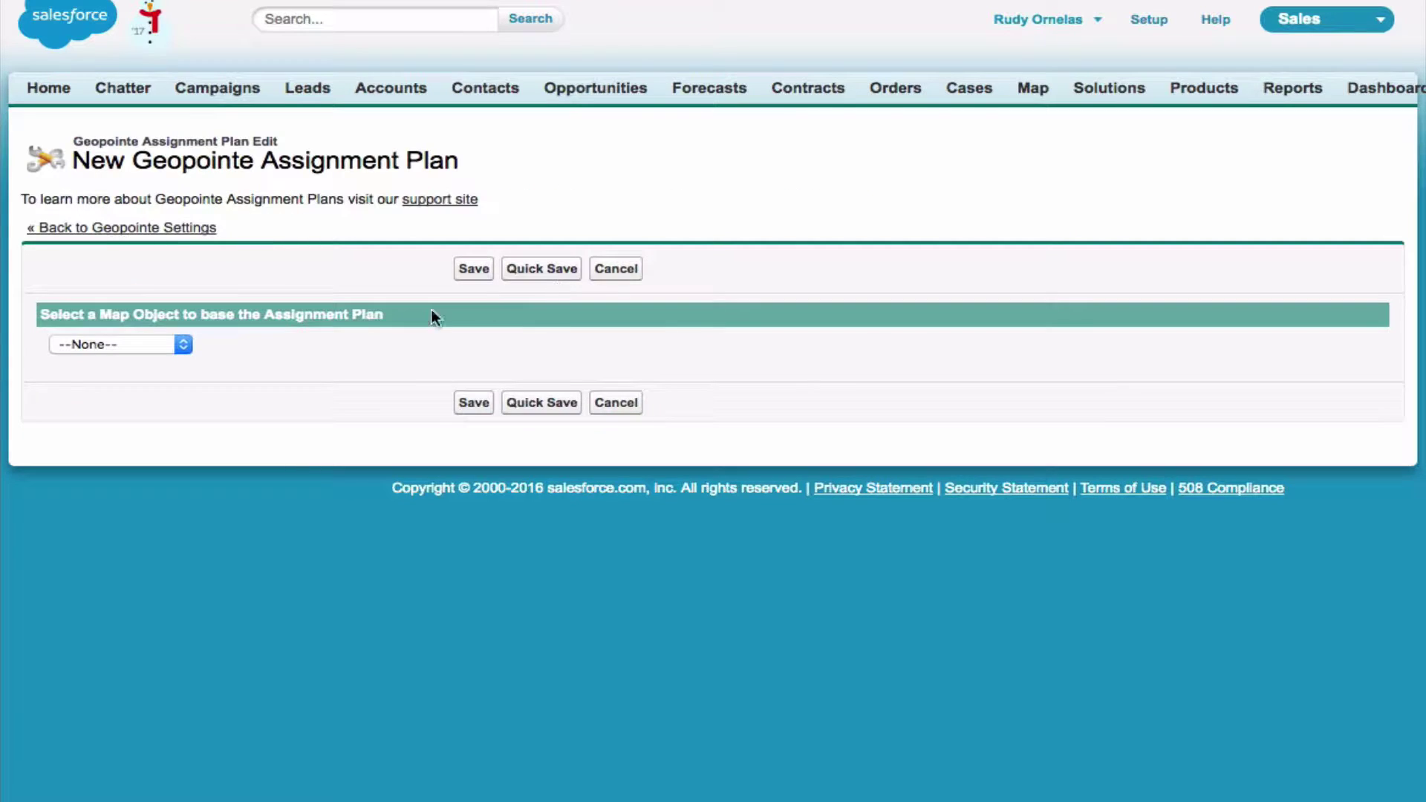
Base the plan on Account, name it 'Reps territory by Zip' and store assignments in the Territory field
left_click(184, 344)
left_click(149, 358)
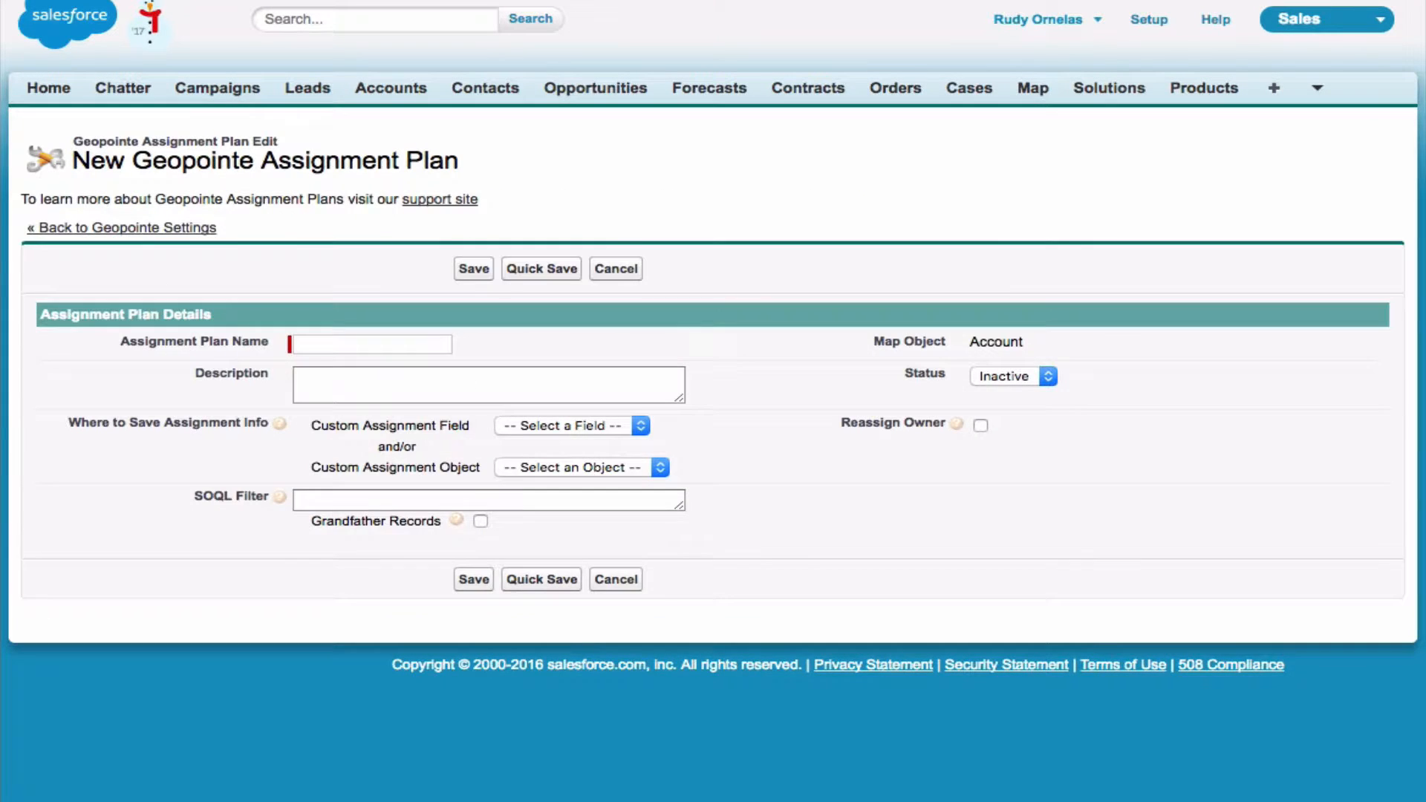
left_click(334, 343)
type("Reps Territory by Zip")
left_click(366, 379)
left_click(597, 424)
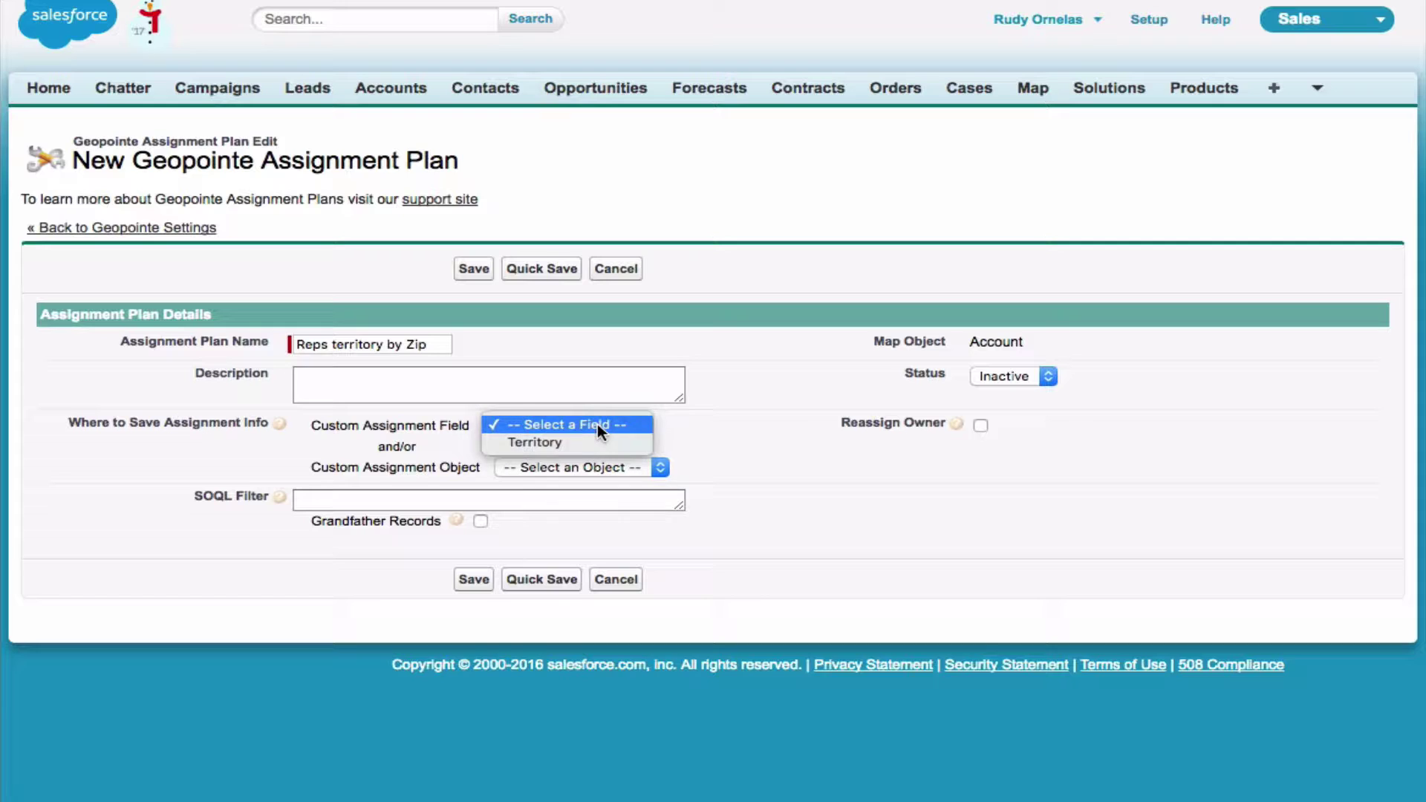
left_click(557, 441)
left_click(679, 438)
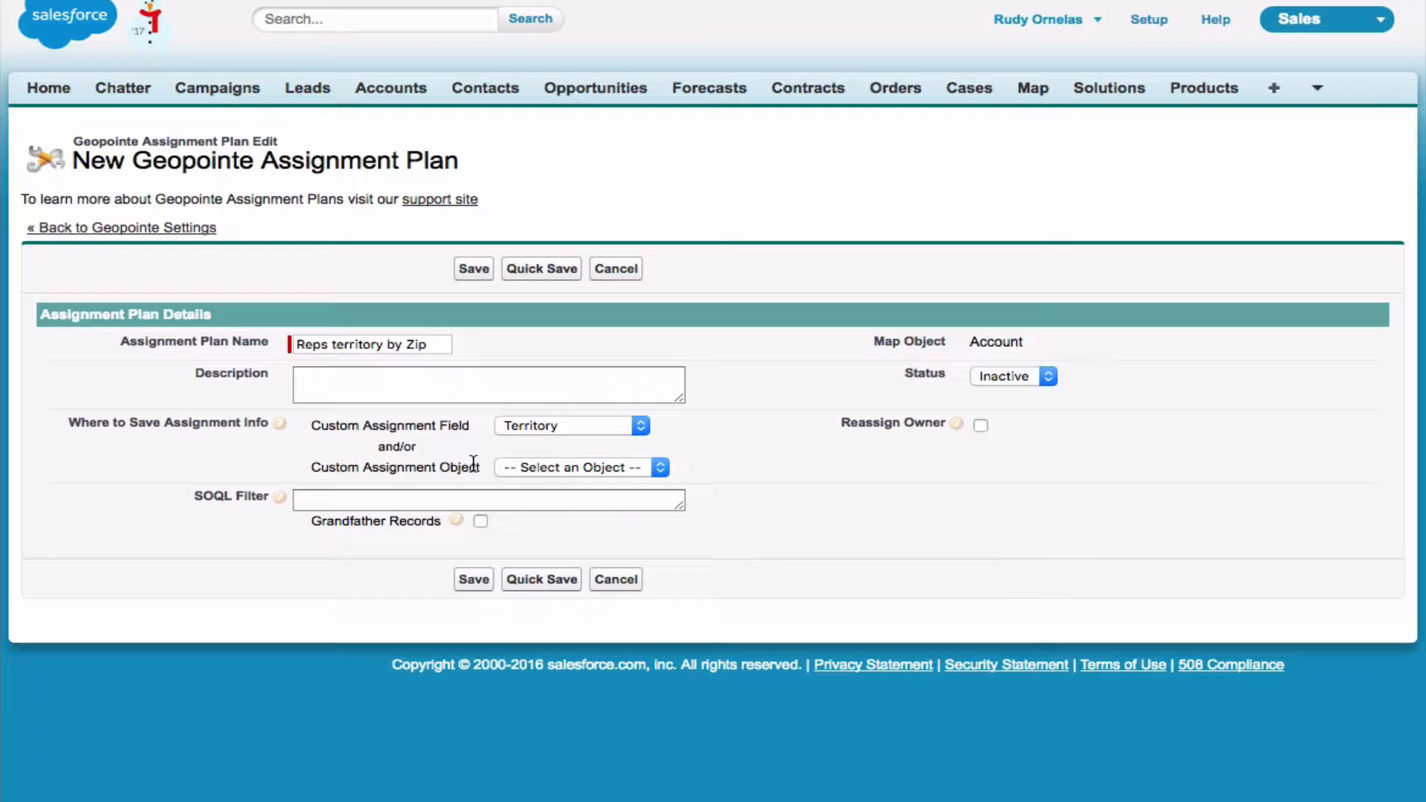
Quick-save the plan and add a new assignment area using the Megan Laguna OC Area shape
left_click(542, 579)
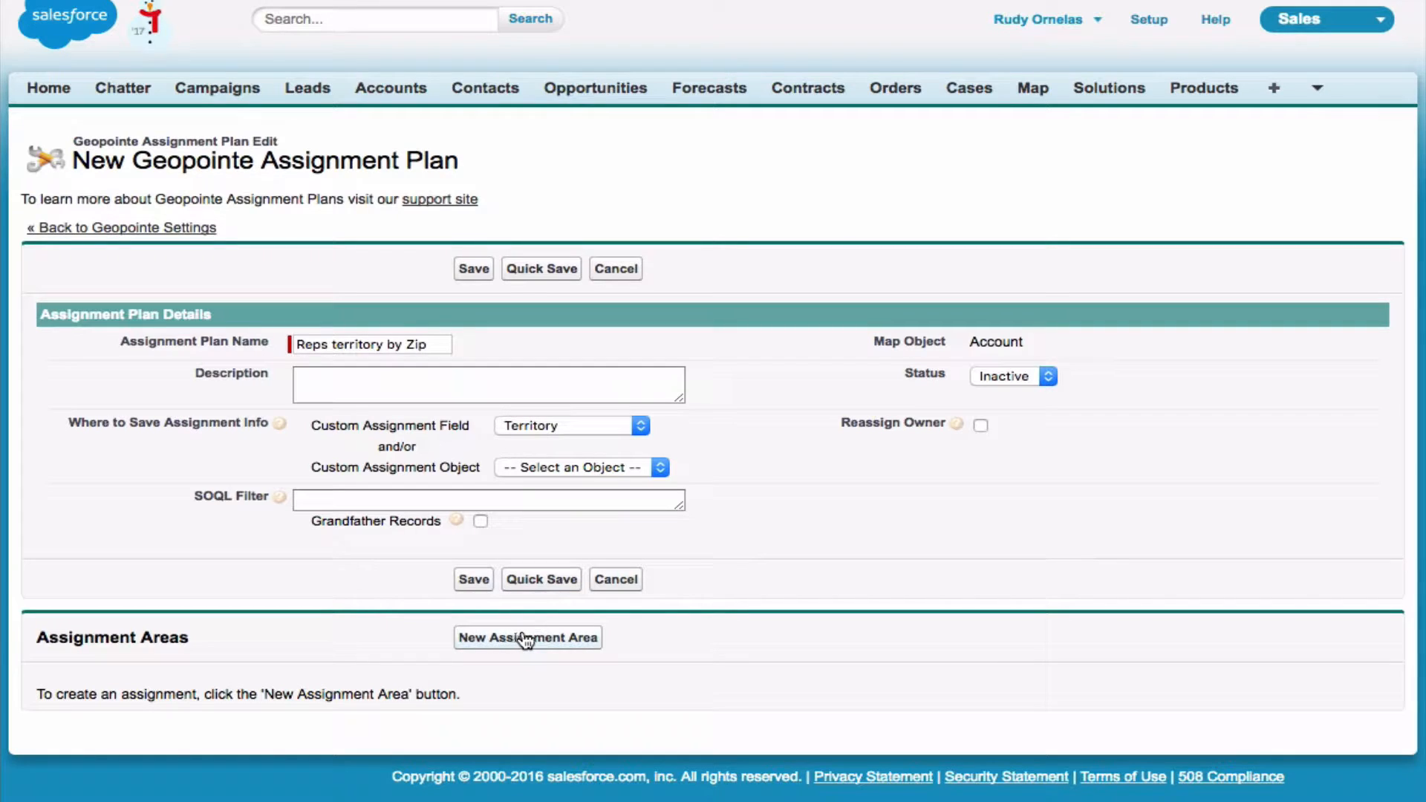
left_click(528, 636)
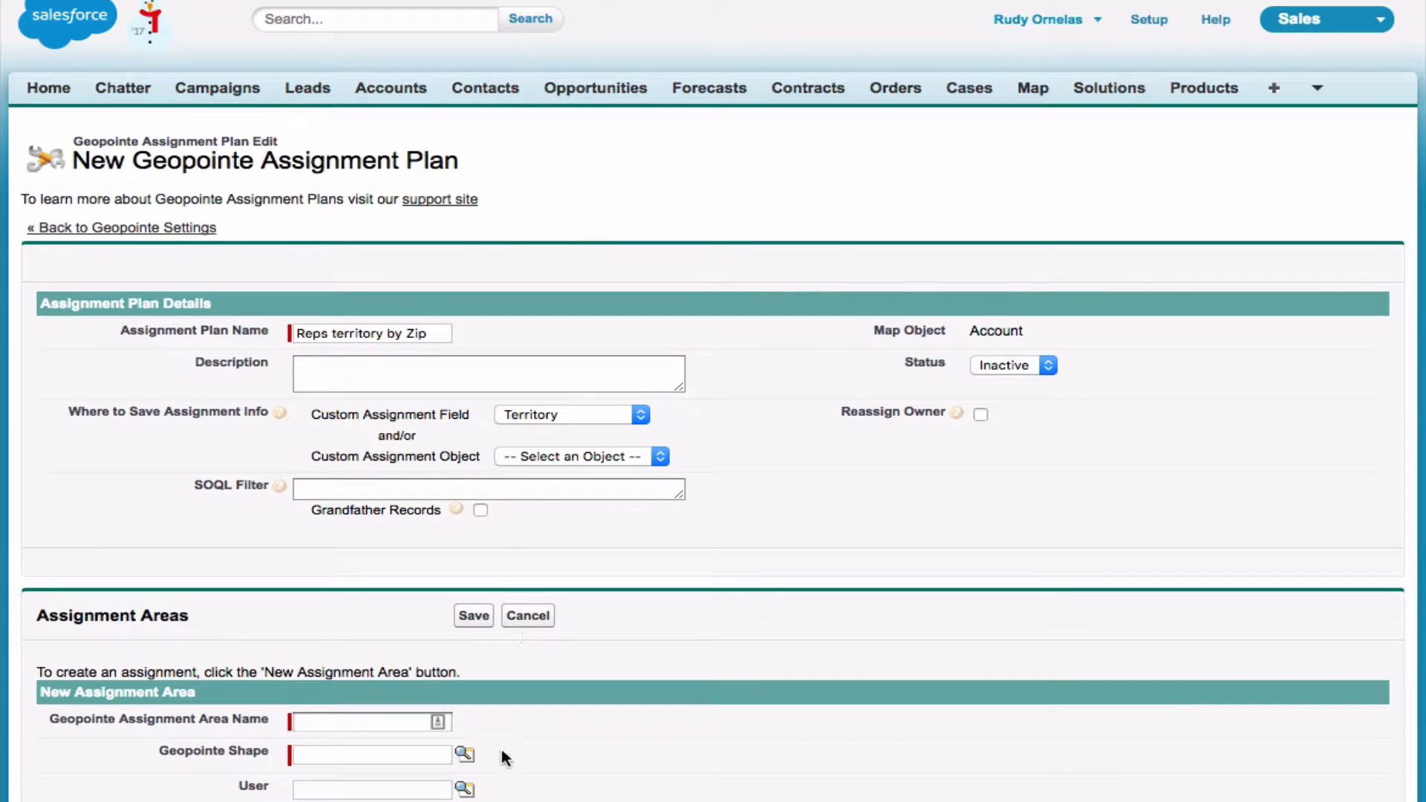
left_click(464, 754)
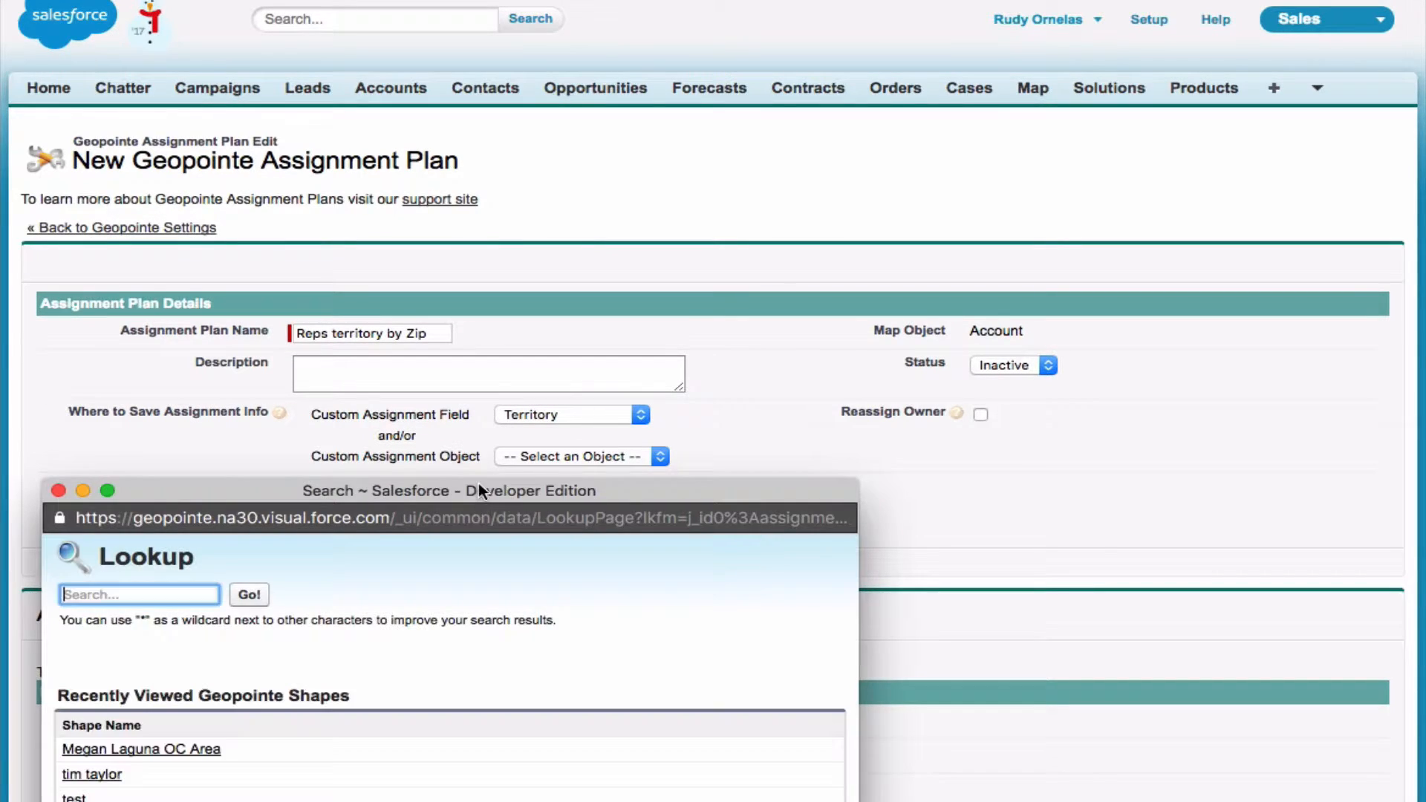
left_click_drag(478, 488, 573, 252)
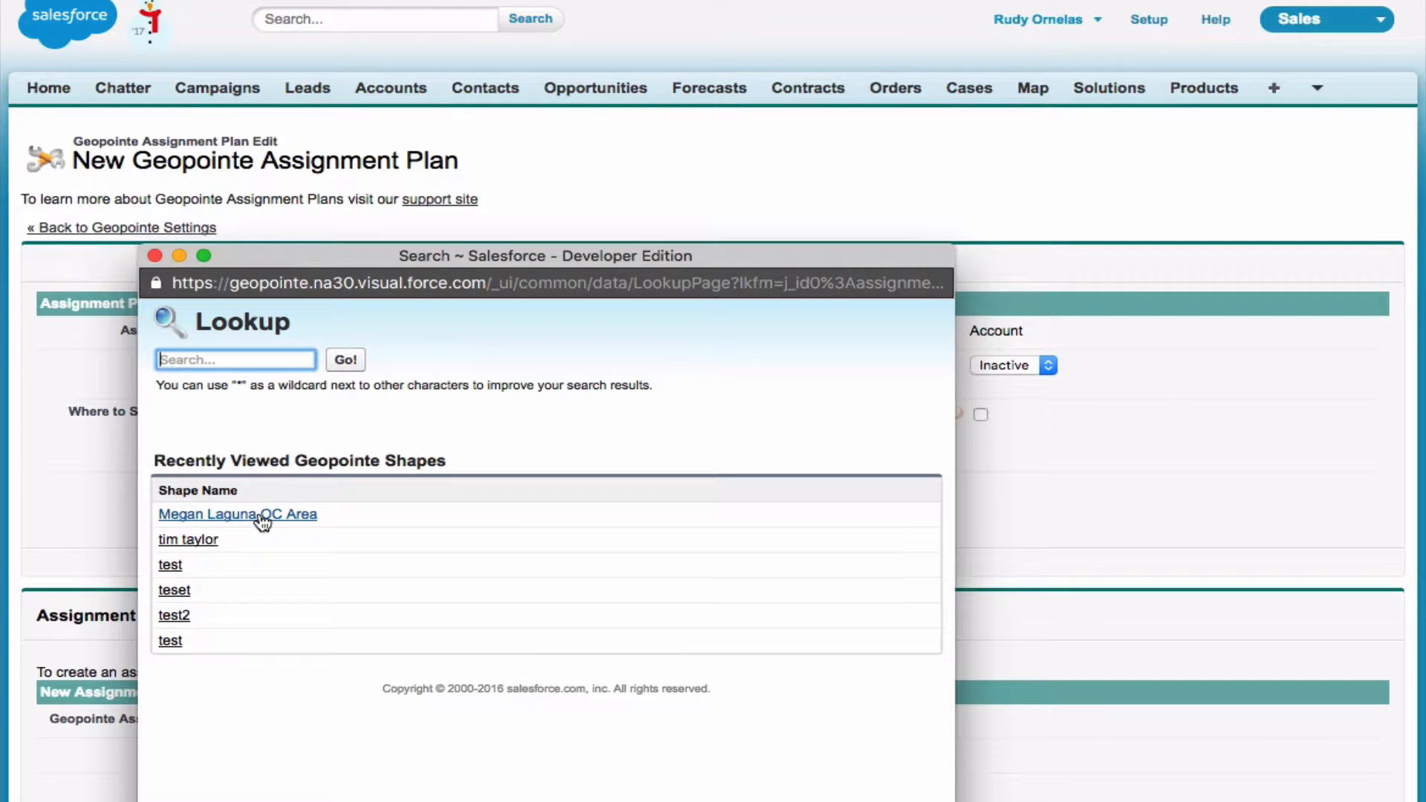
left_click(237, 514)
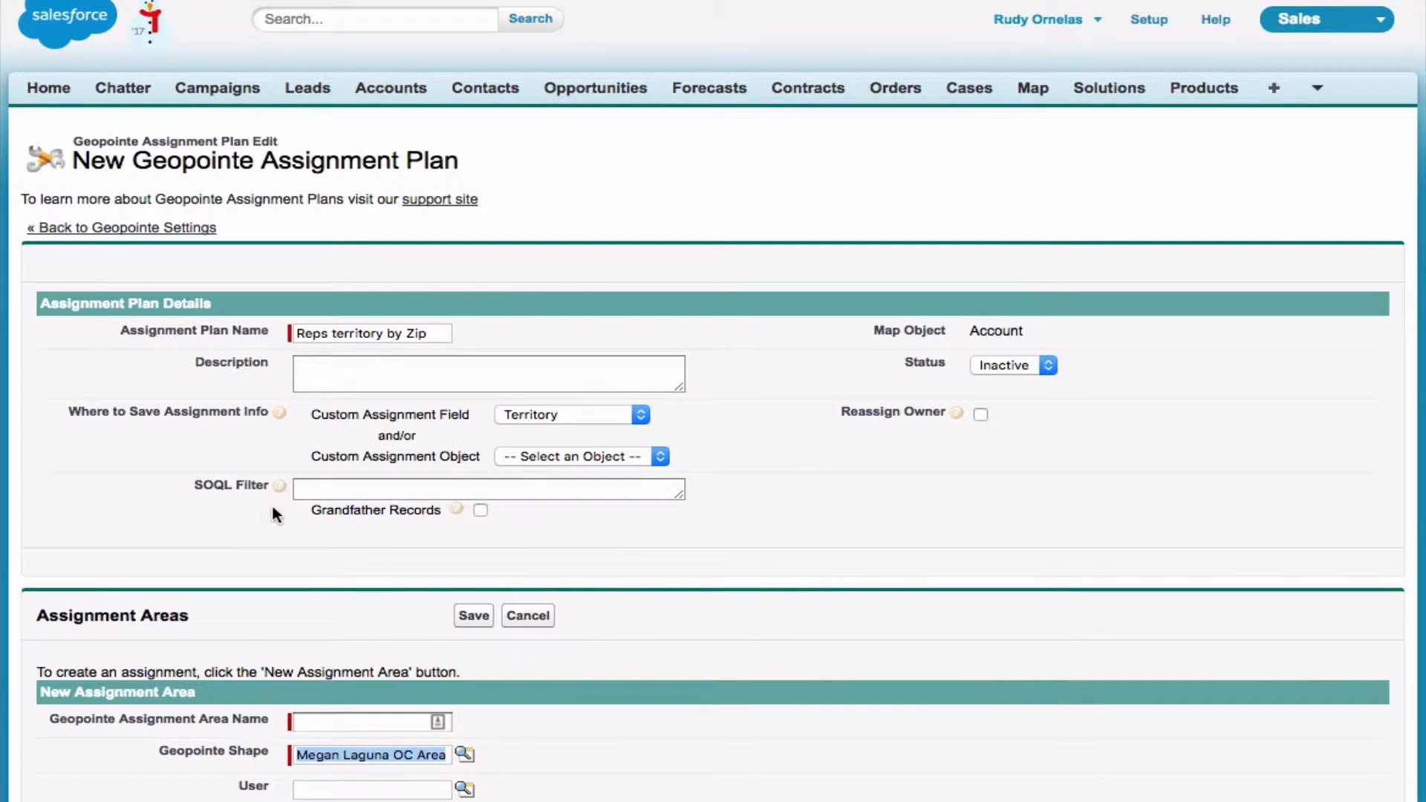
Name the assignment area 'Megan Laguna OC Area' by copying the shape name
right_click(369, 755)
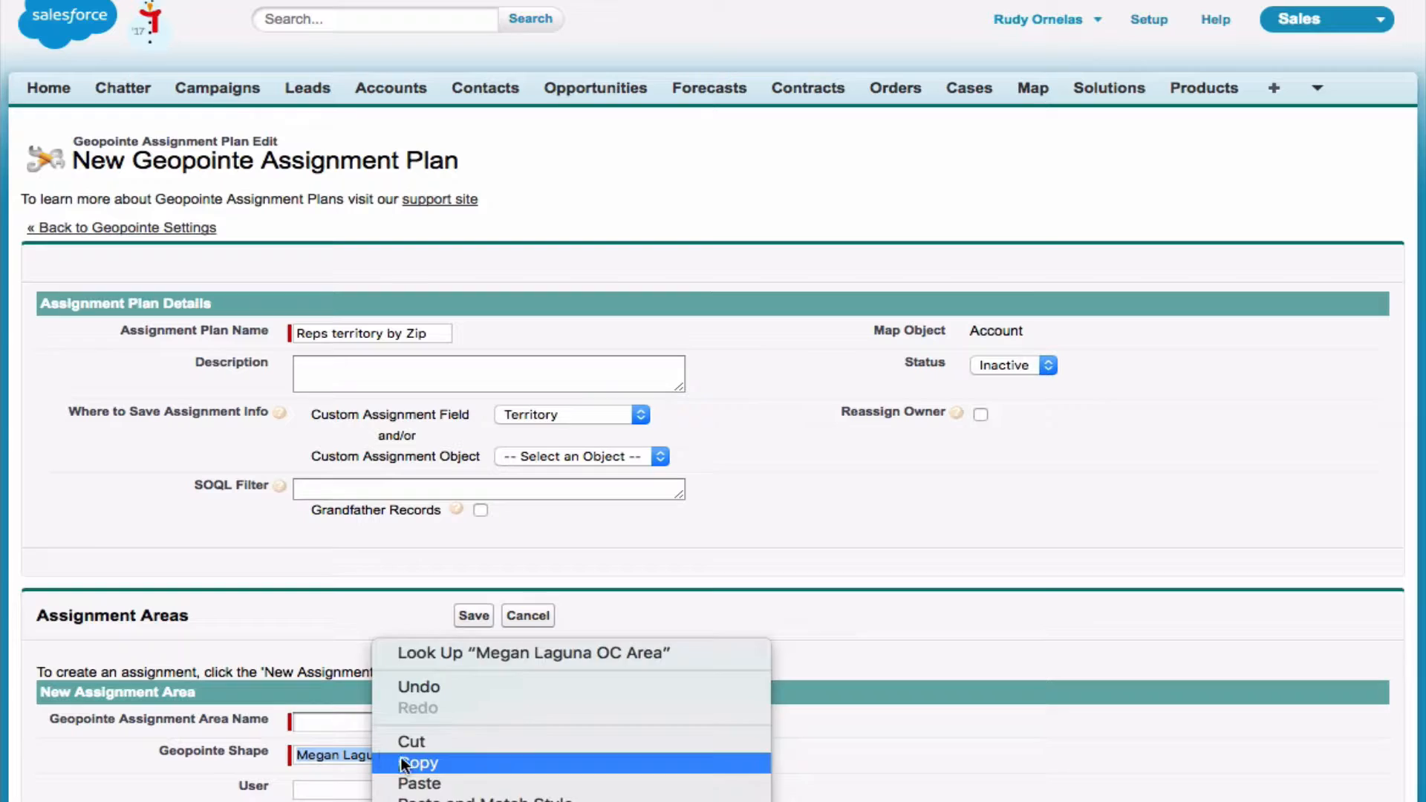
left_click(418, 762)
left_click(368, 721)
key("super+v")
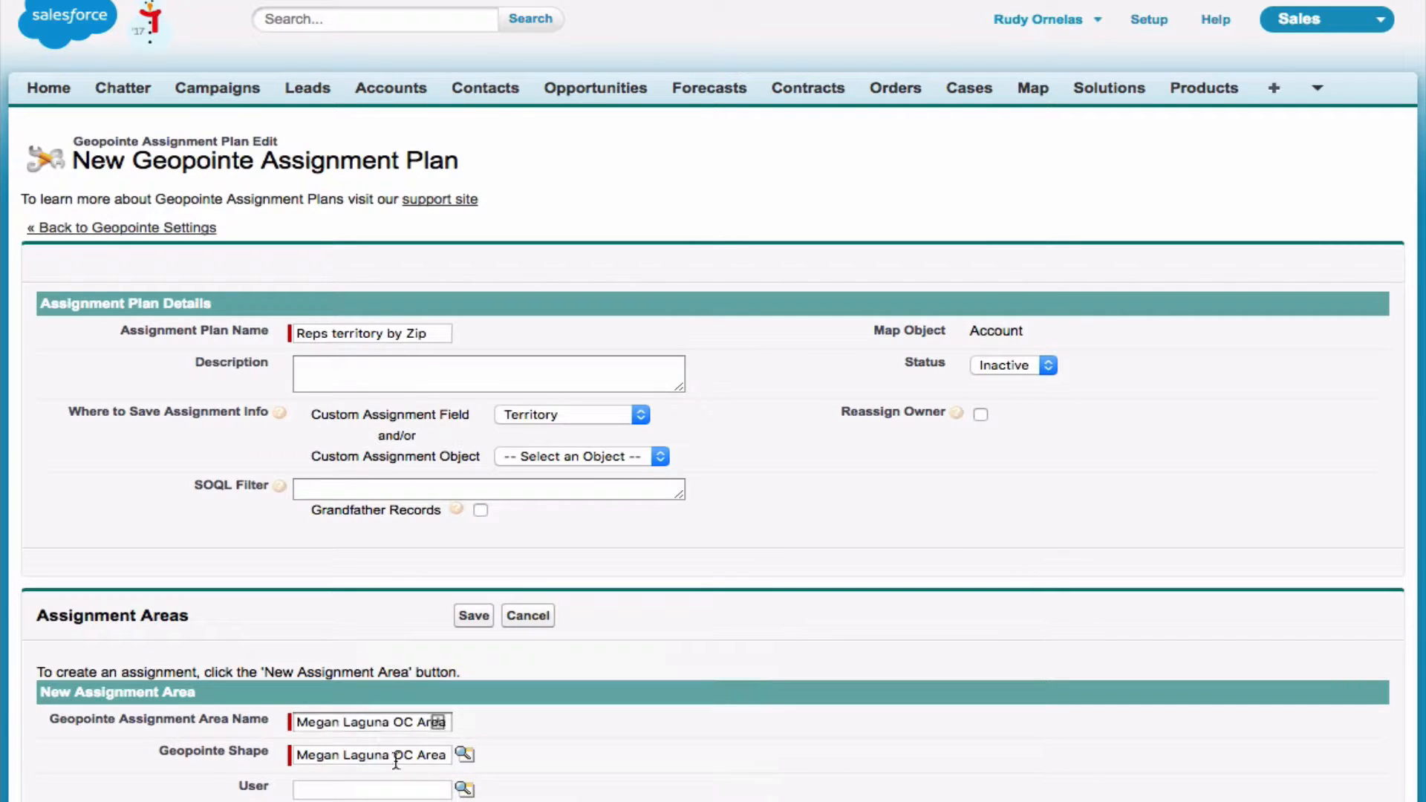
scroll(464, 774, "down", 1)
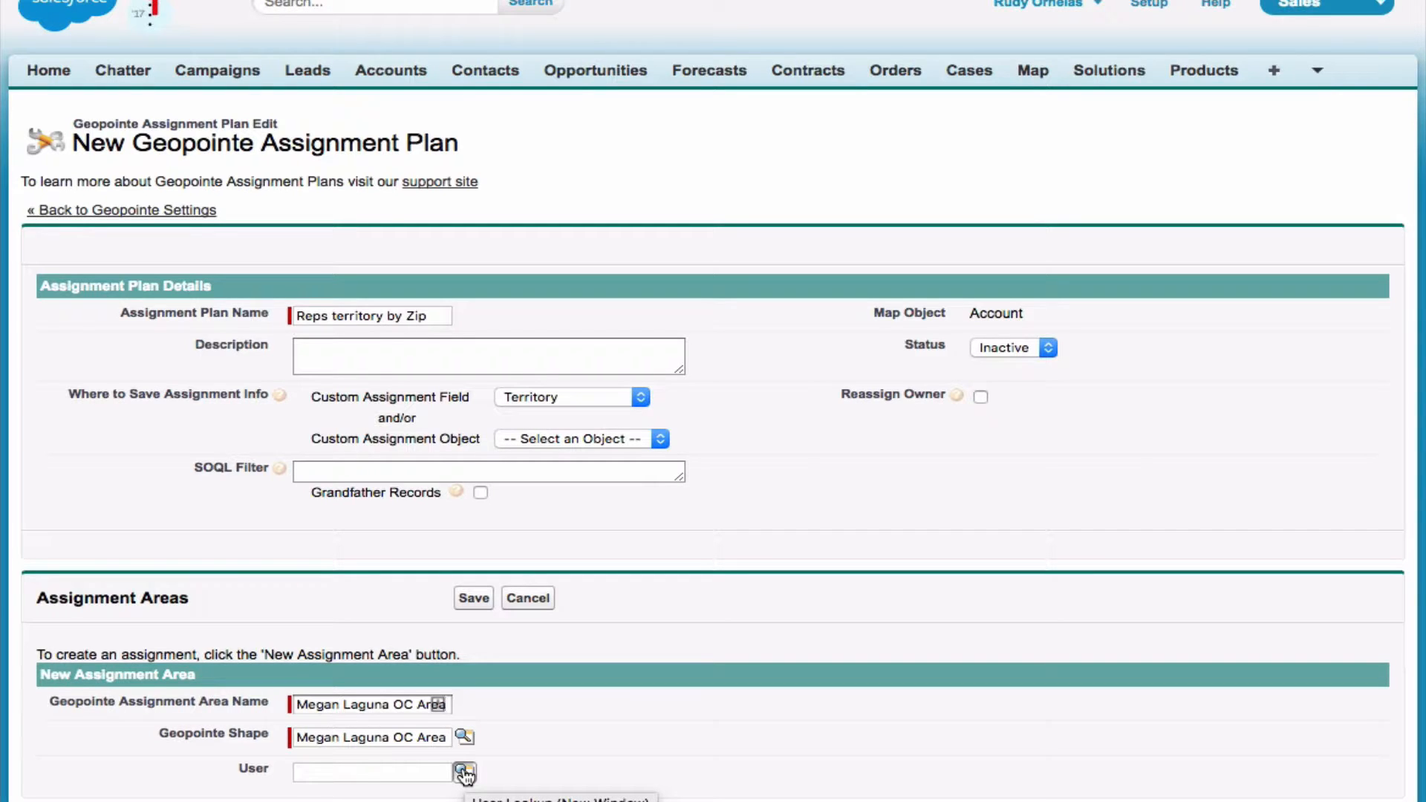
left_click(465, 774)
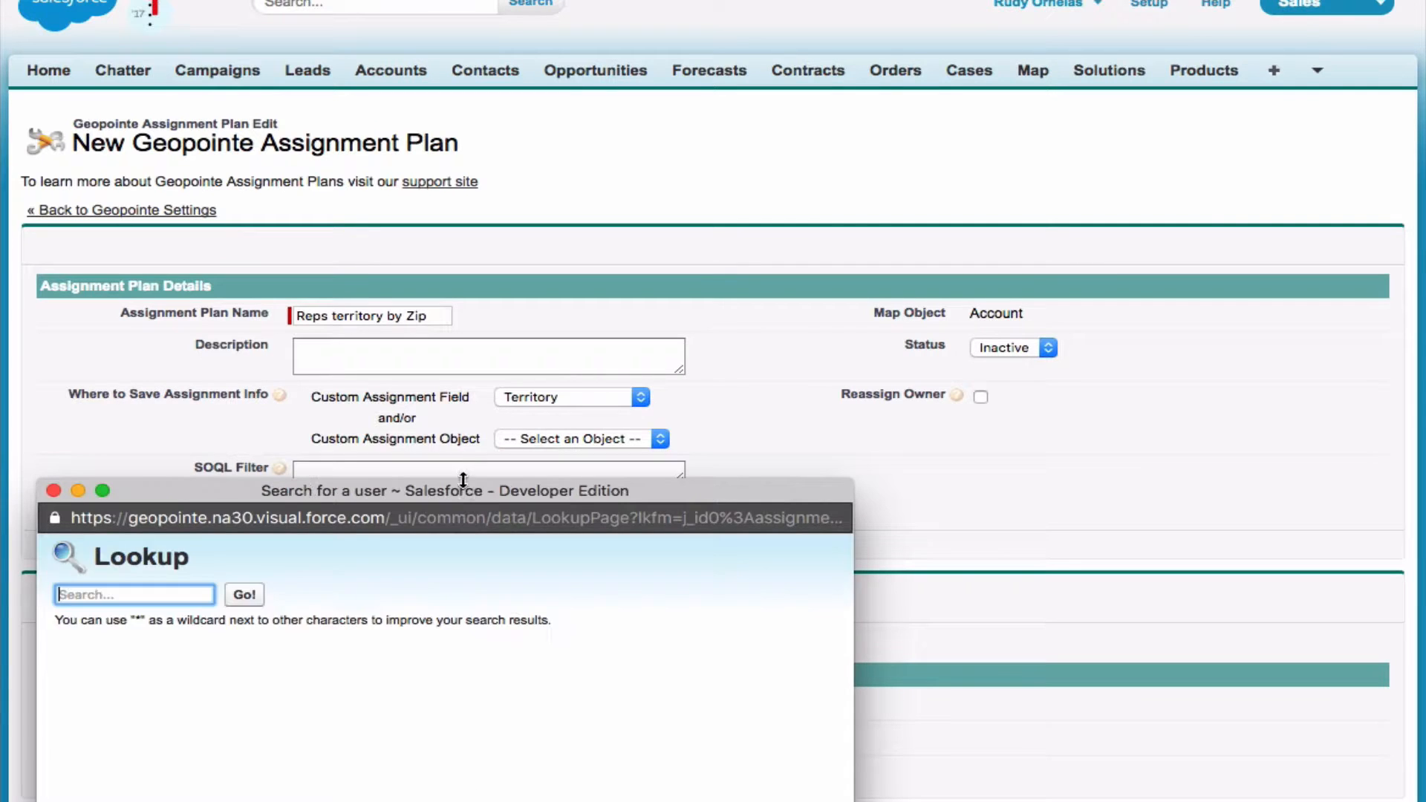
left_click_drag(462, 491, 521, 364)
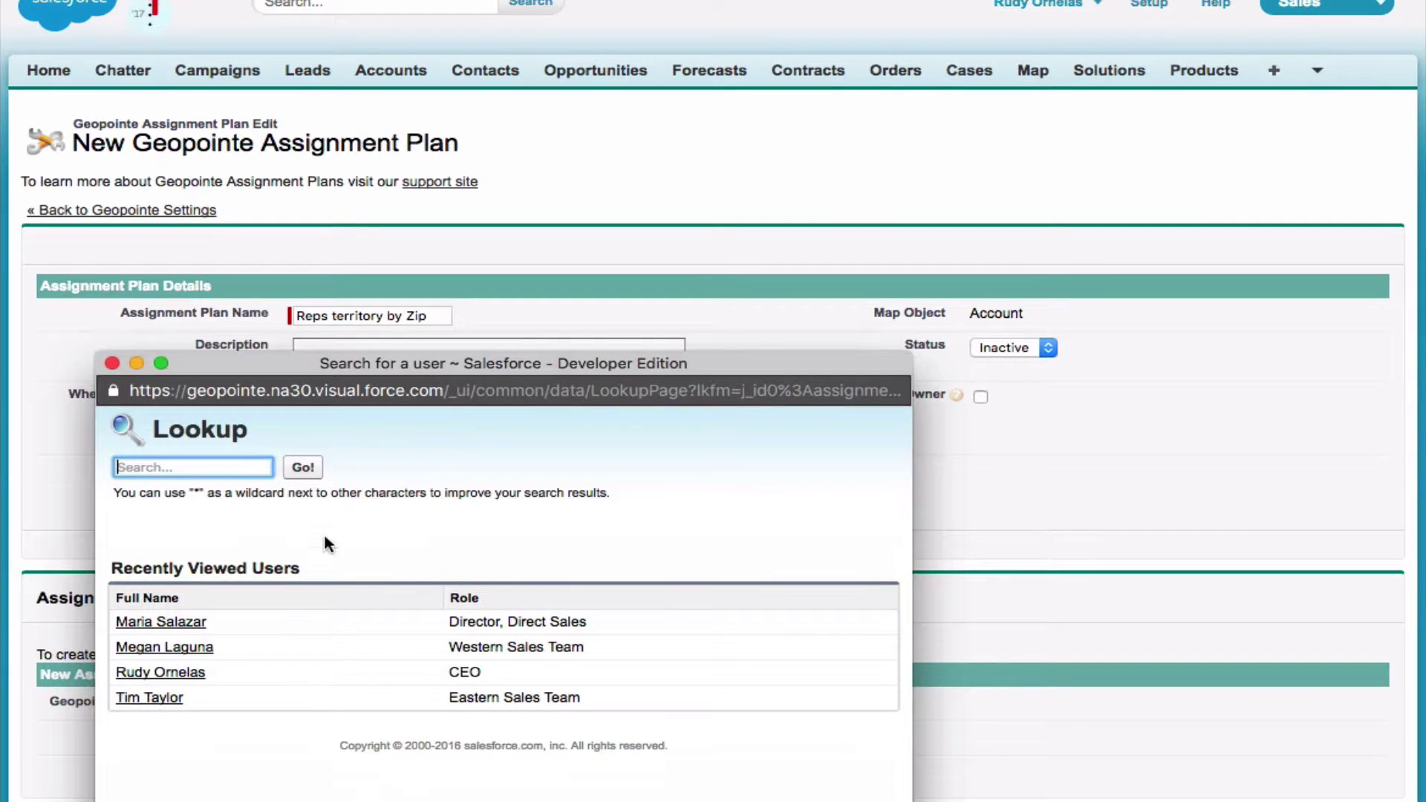
left_click(165, 648)
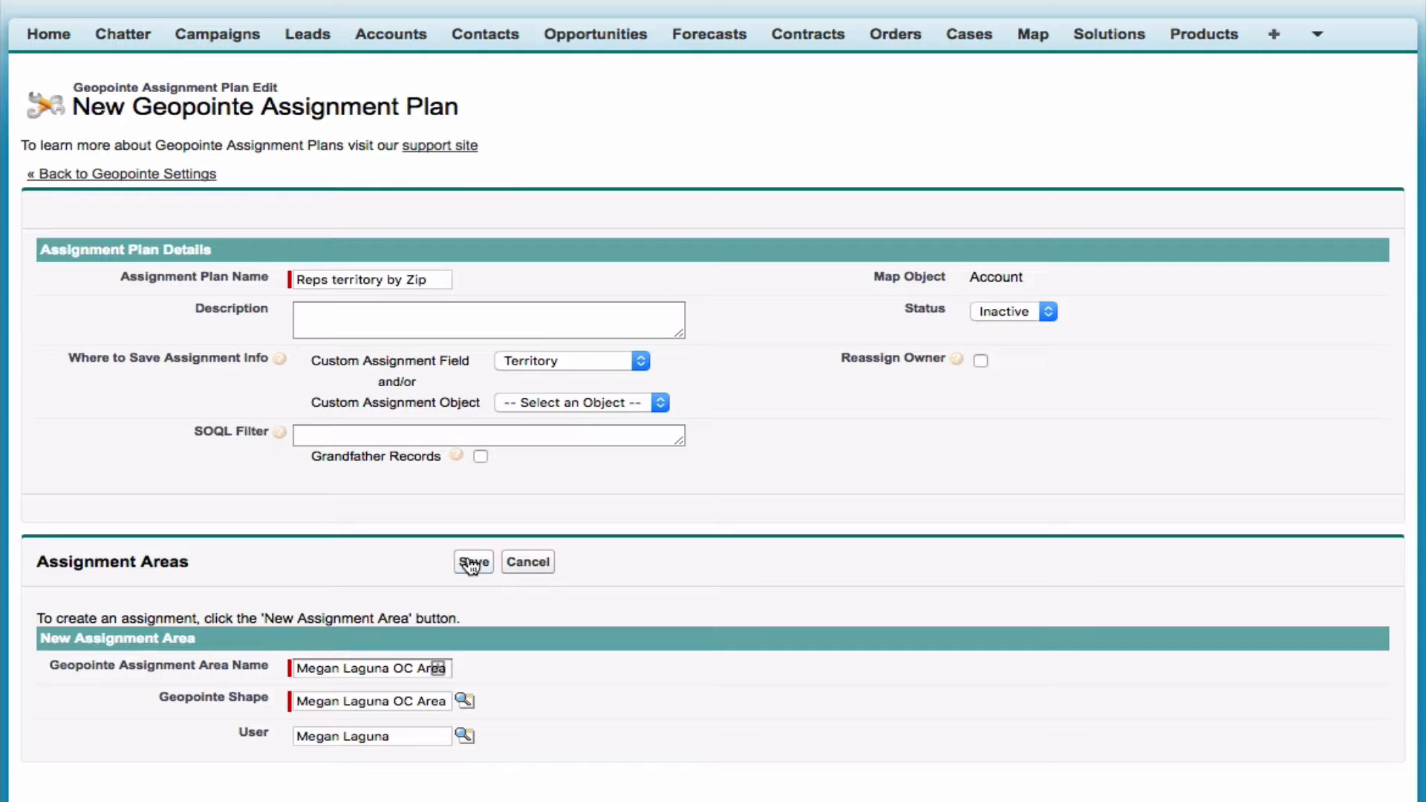
left_click(474, 561)
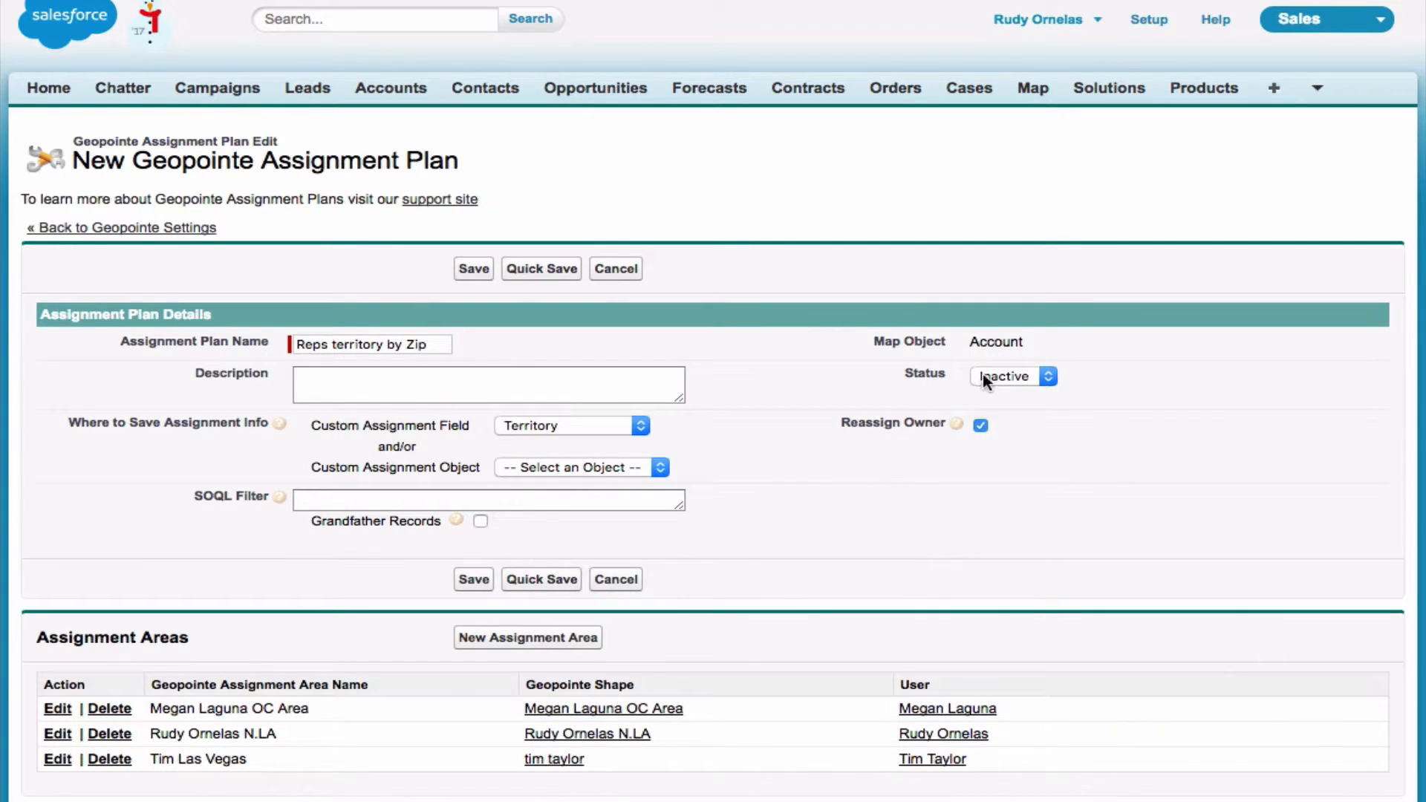
Set the plan status to Active and save it
left_click(1003, 376)
left_click(473, 578)
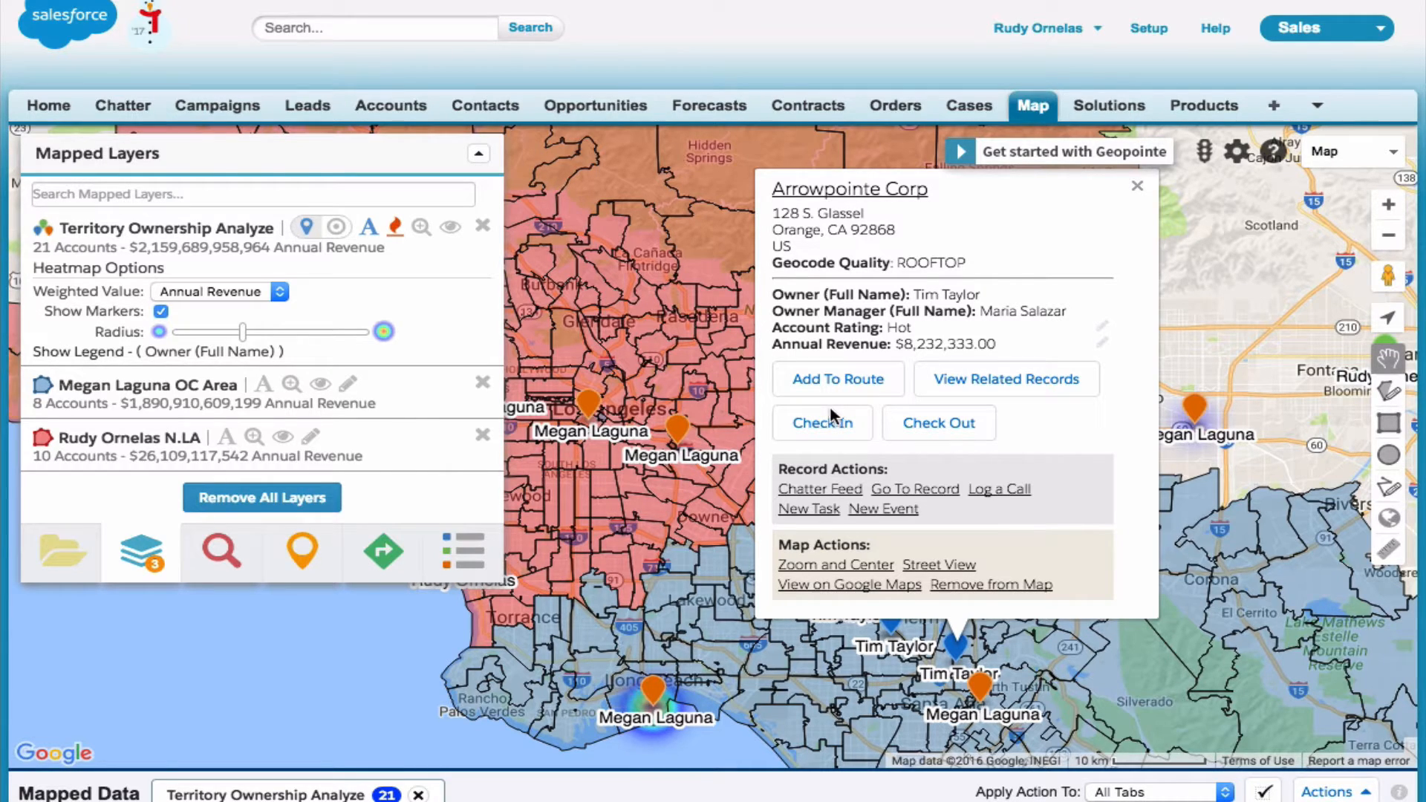
left_click(1127, 682)
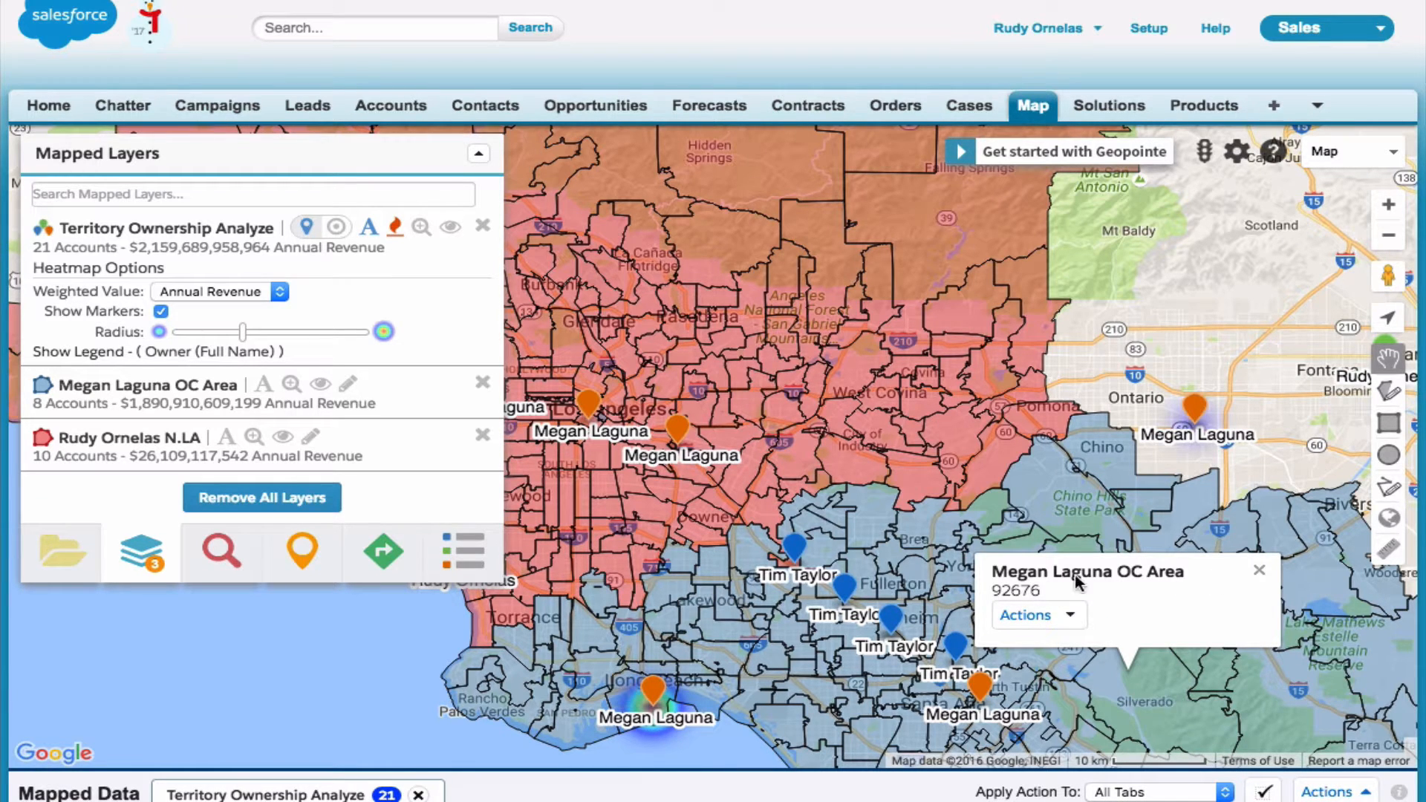
left_click(955, 645)
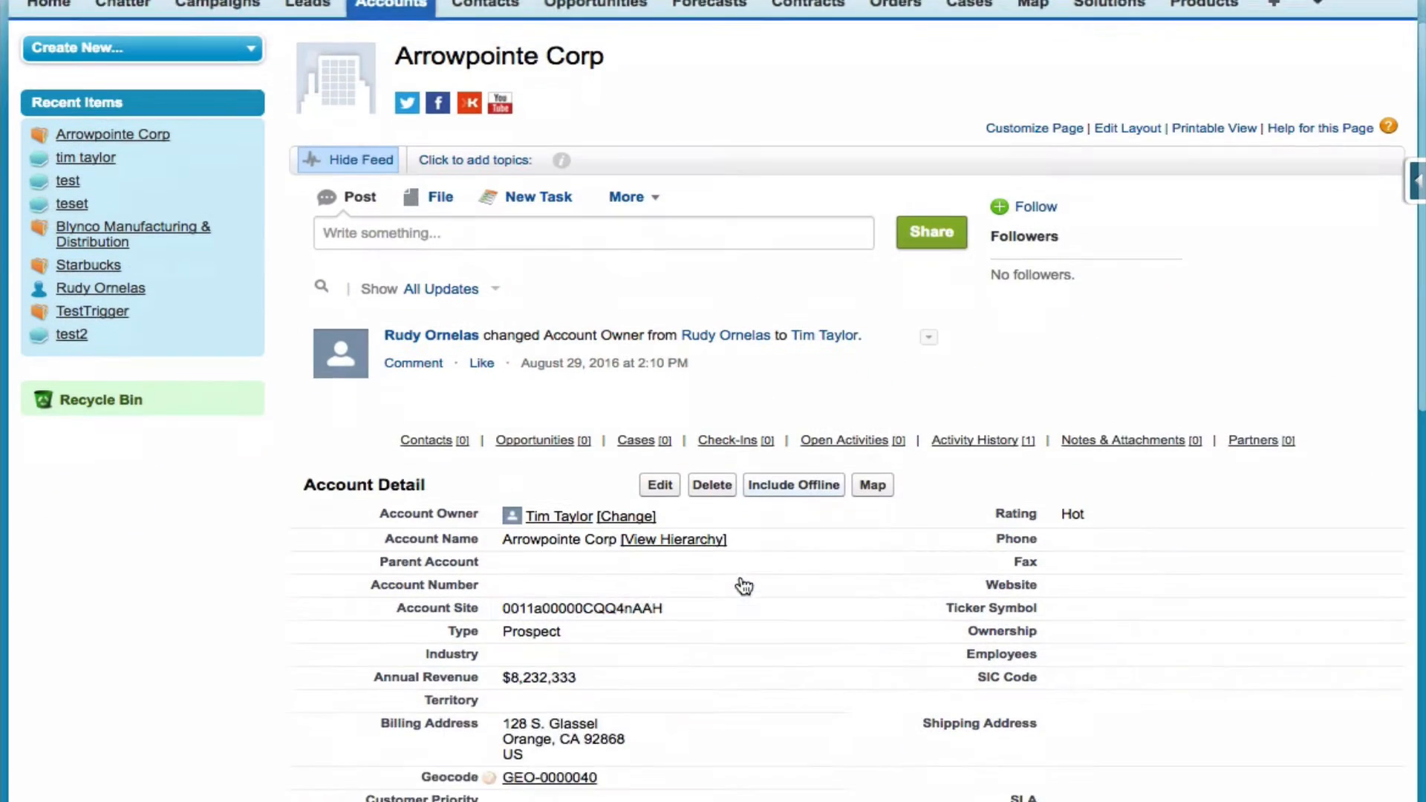
scroll(743, 585, "down", 1)
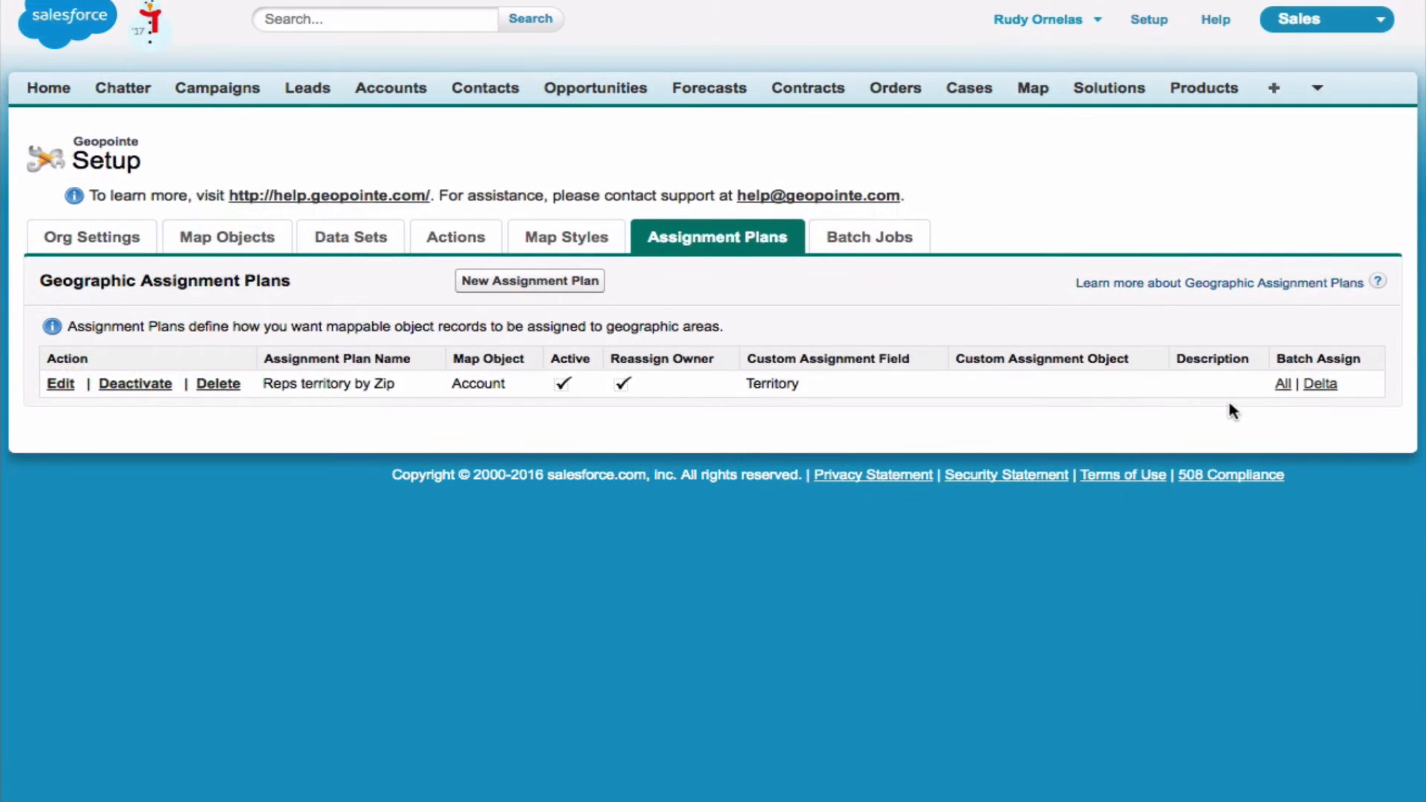
Batch-assign all accounts and refresh the Batch Jobs list to confirm completion
left_click(1281, 383)
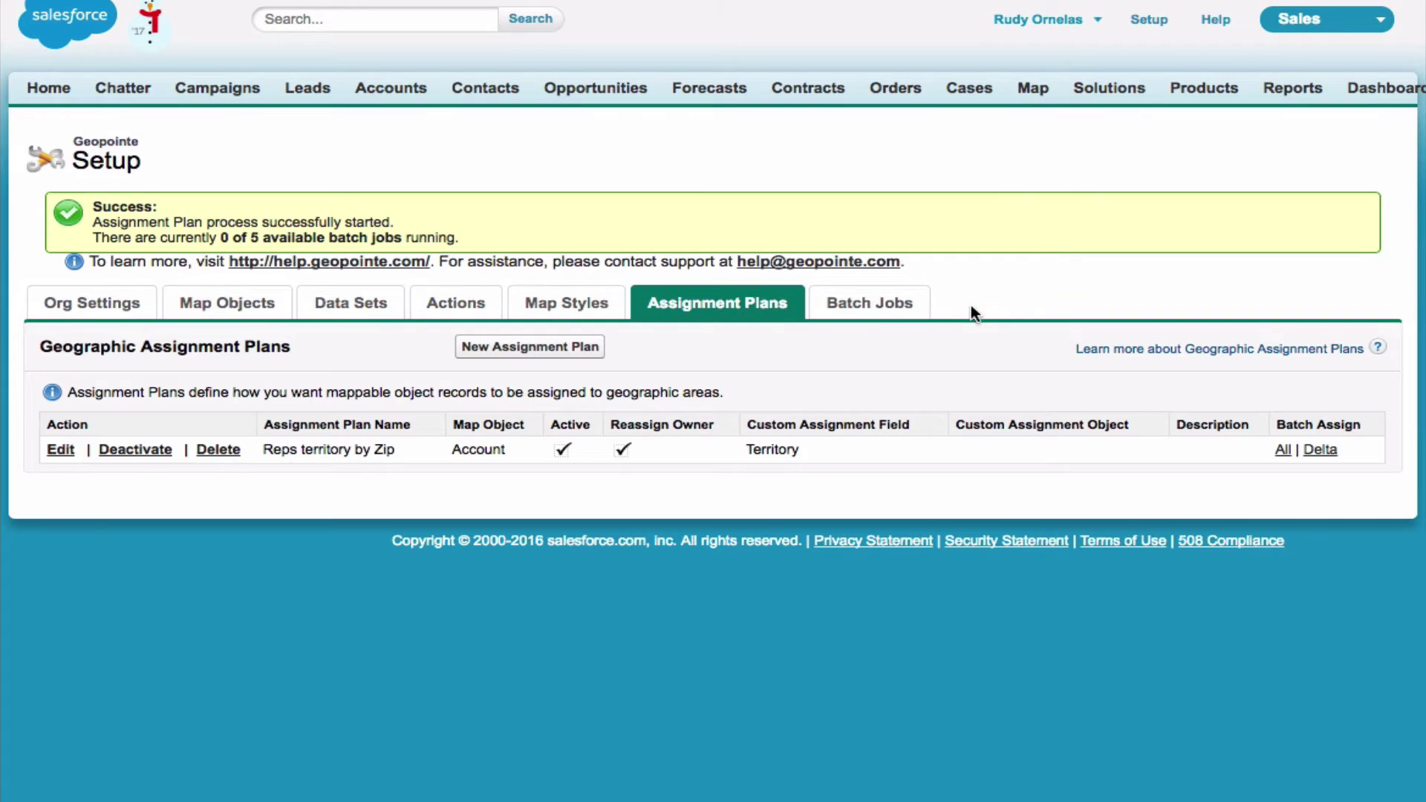
left_click(860, 309)
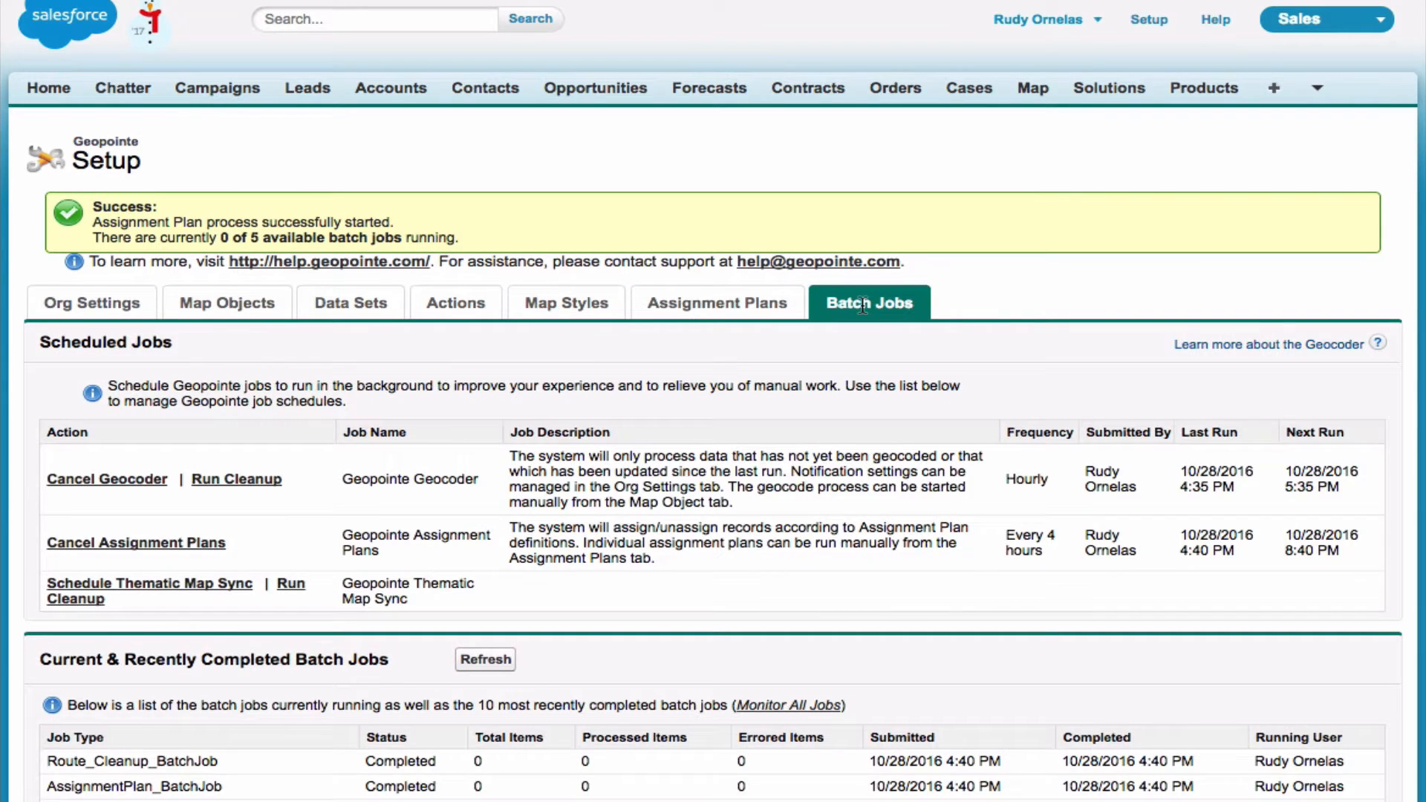
scroll(860, 311, "down", 2)
scroll(779, 445, "down", 2)
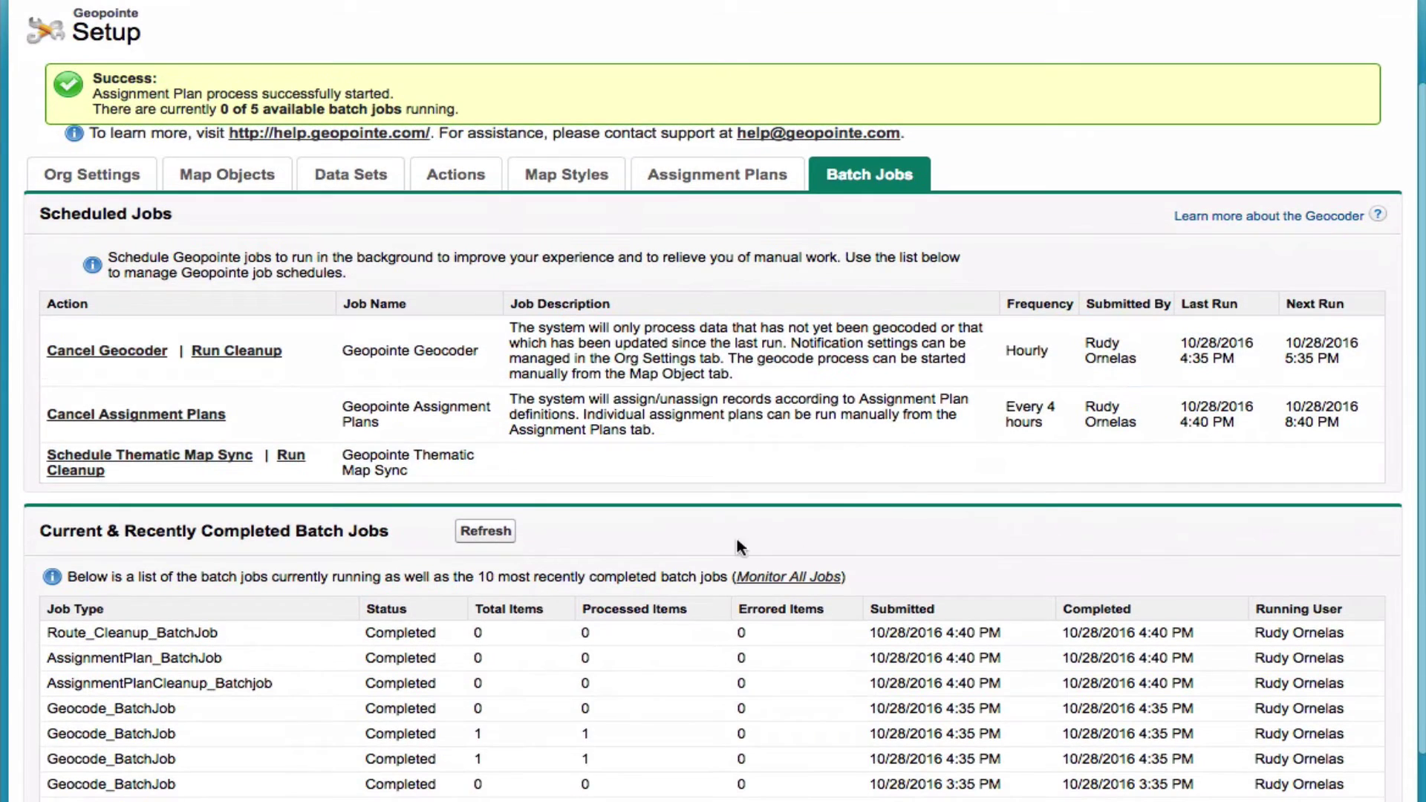
left_click(487, 531)
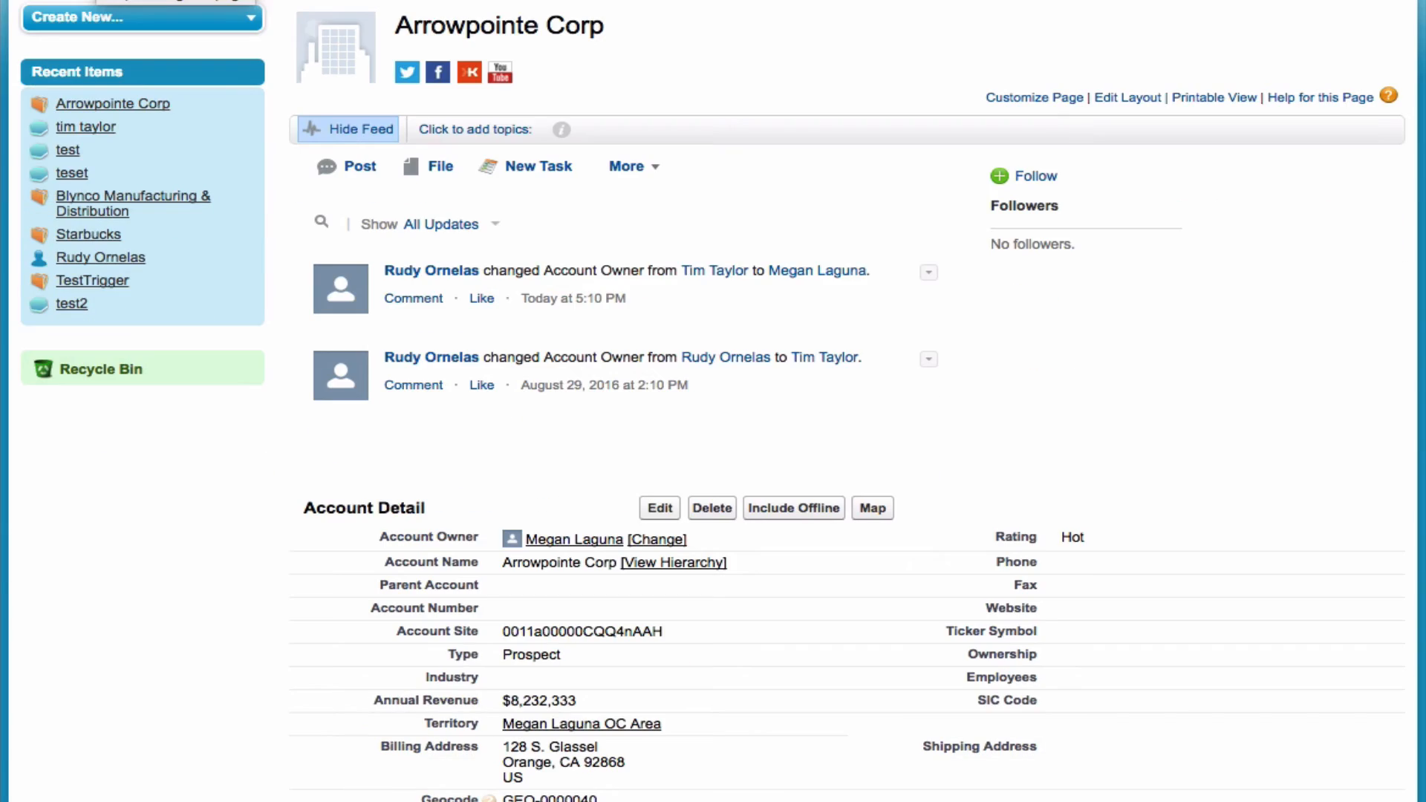
scroll(674, 623, "down", 1)
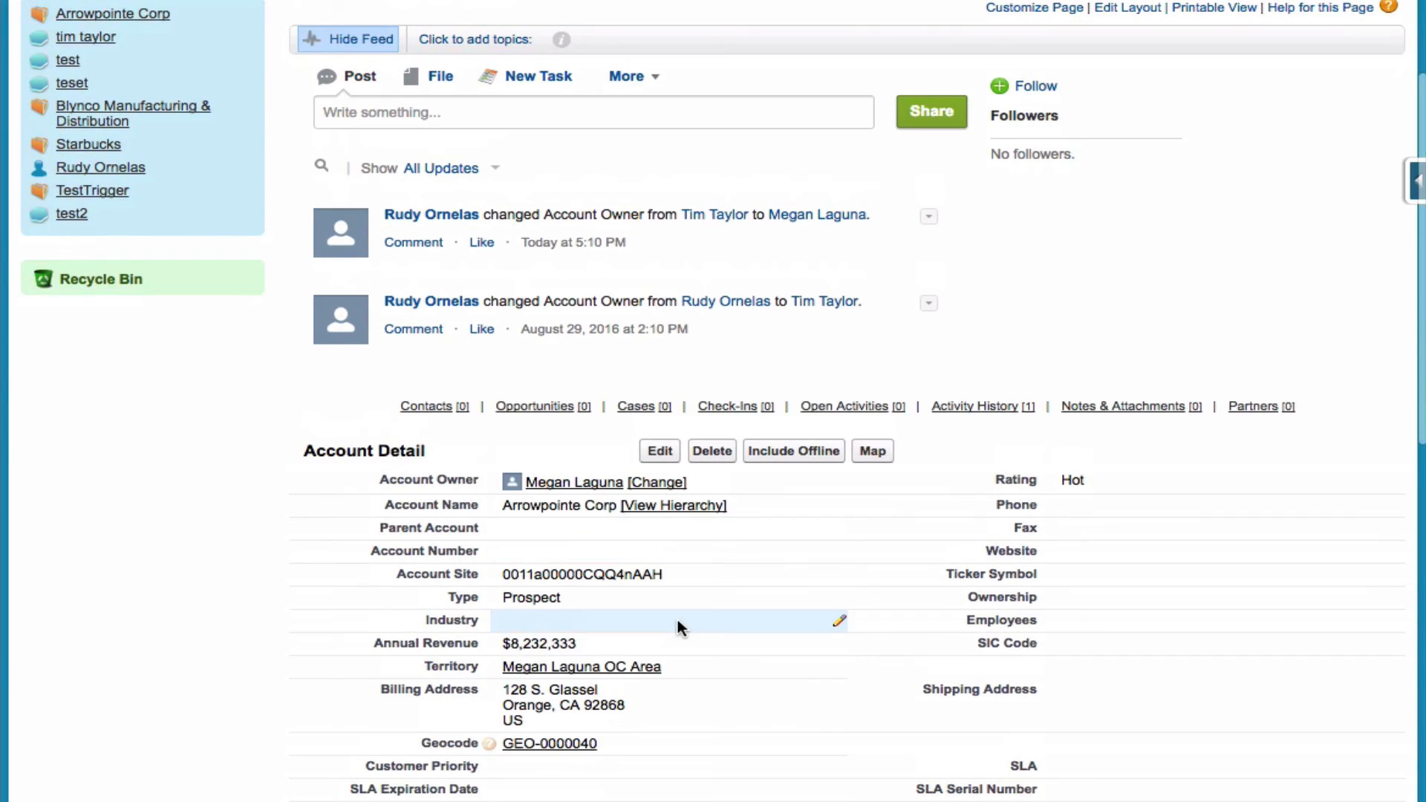
scroll(678, 619, "down", 1)
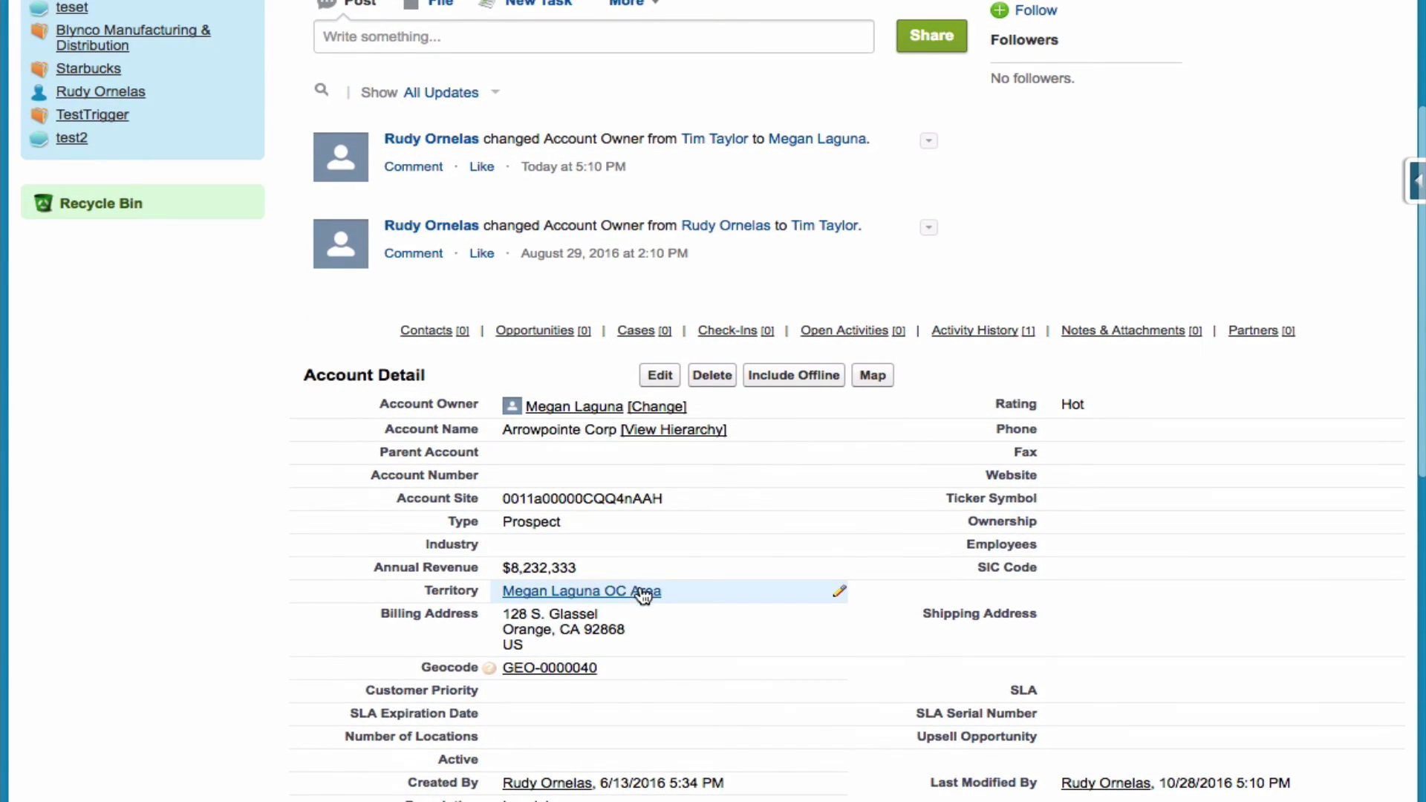